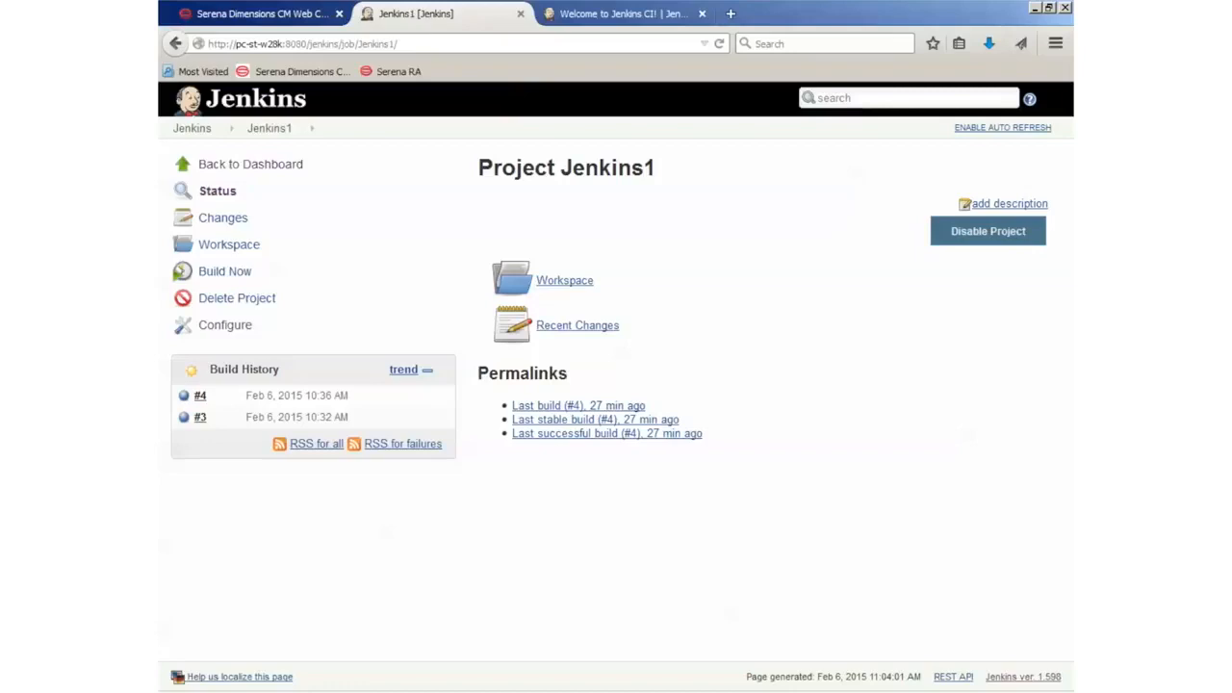
# Step: Open the Jenkins1 project's configuration and enable locking the Dimensions project while the build is in progress
pyautogui.click(235, 334)
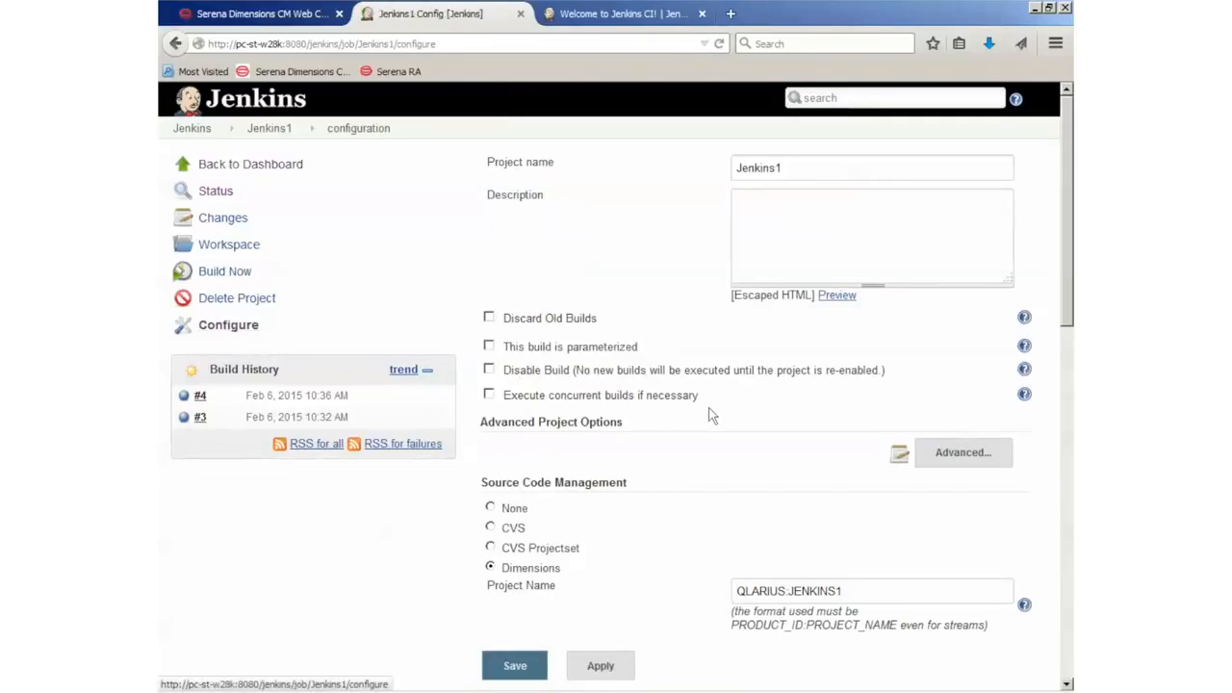
pyautogui.scroll(-15, 709, 414)
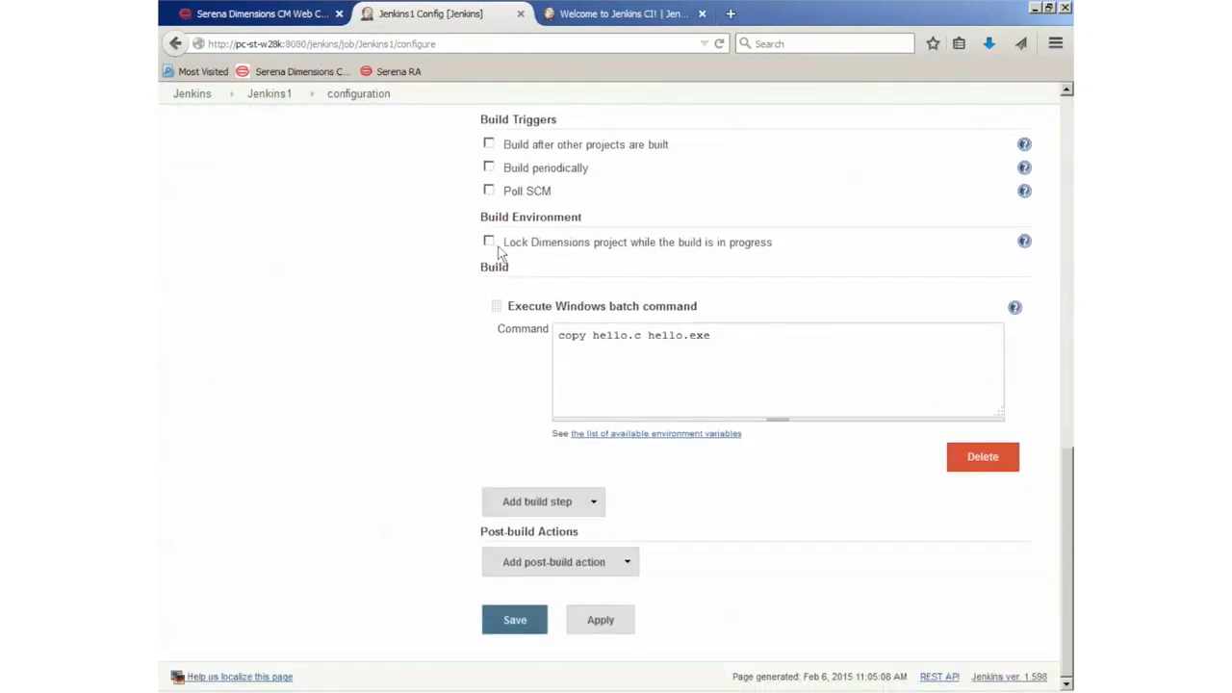
pyautogui.click(489, 245)
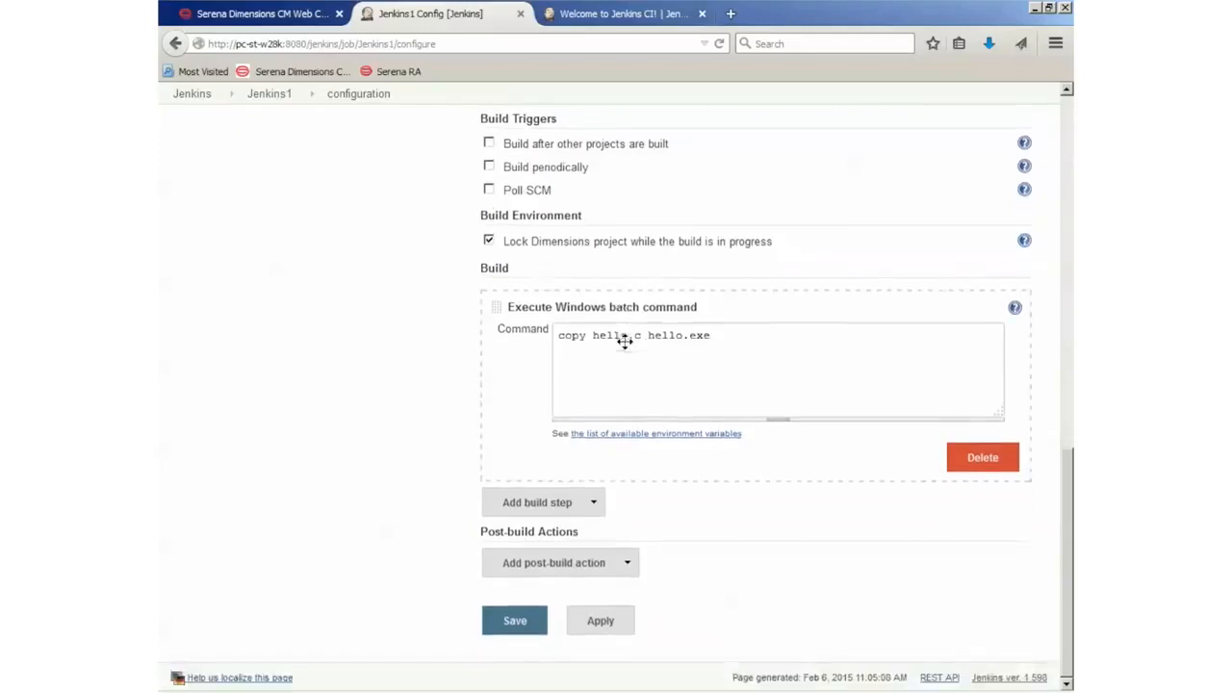
# Step: Add a post-build action loading build artifacts into the Dimensions repository, using the Ant inclusion pattern **/*.exe
pyautogui.click(534, 570)
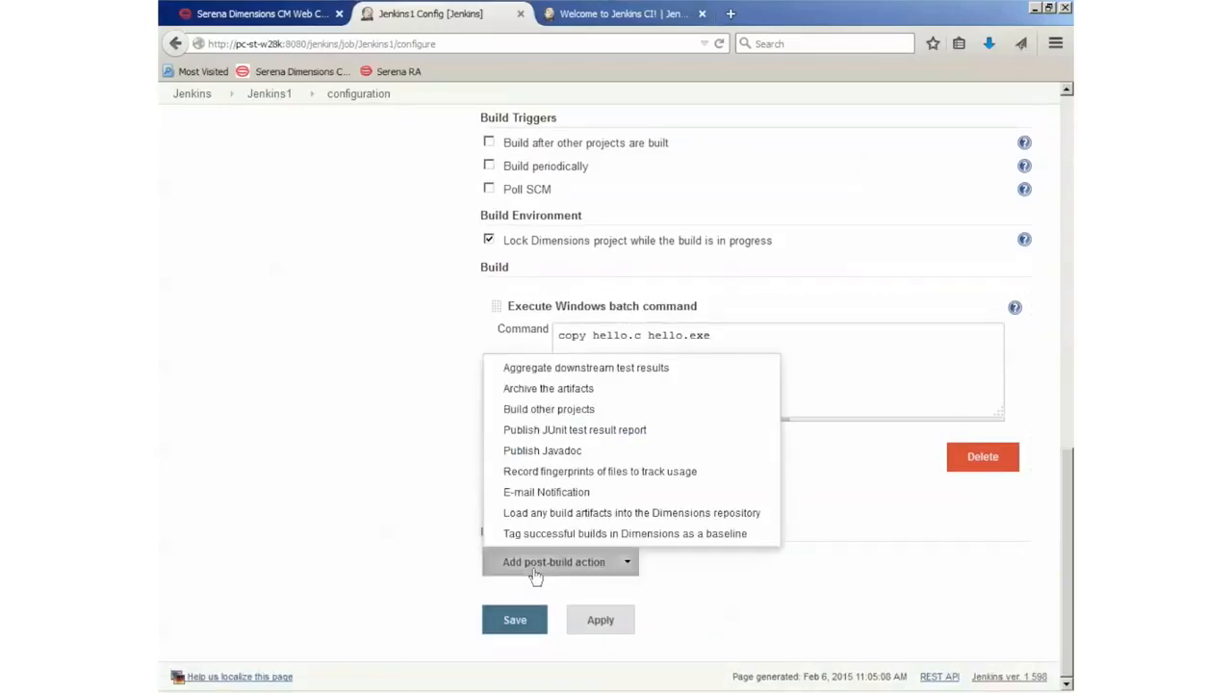
pyautogui.click(536, 517)
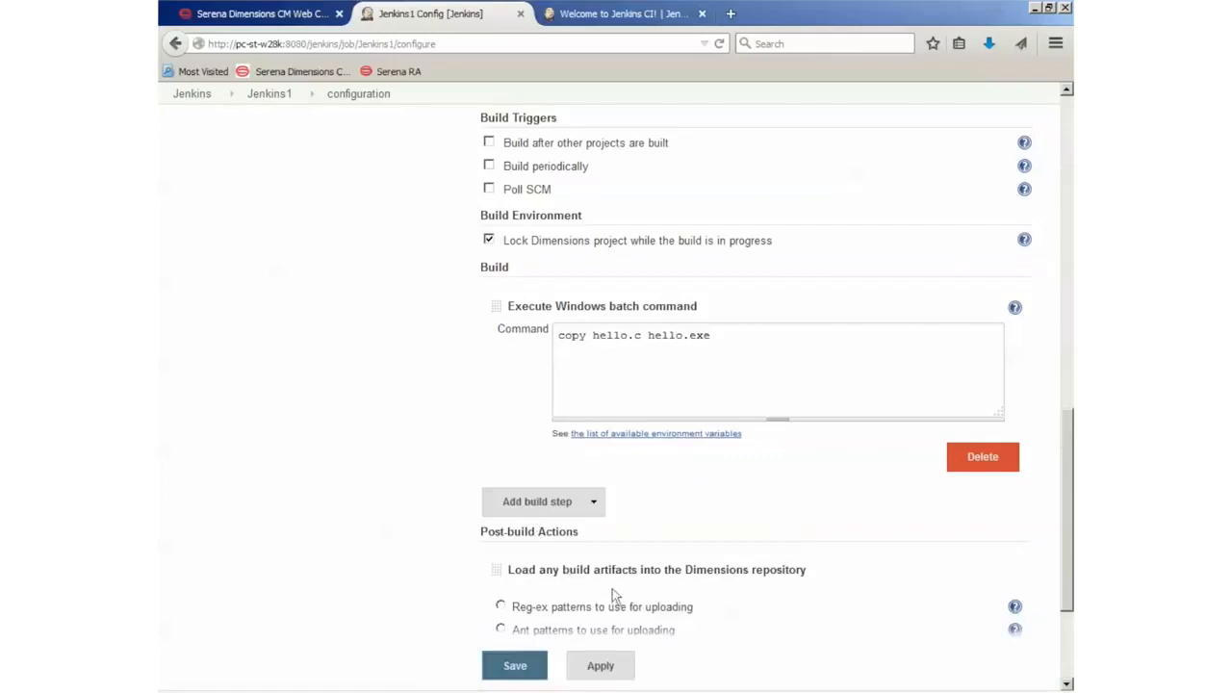
pyautogui.scroll(-4, 612, 588)
pyautogui.click(501, 448)
pyautogui.click(658, 491)
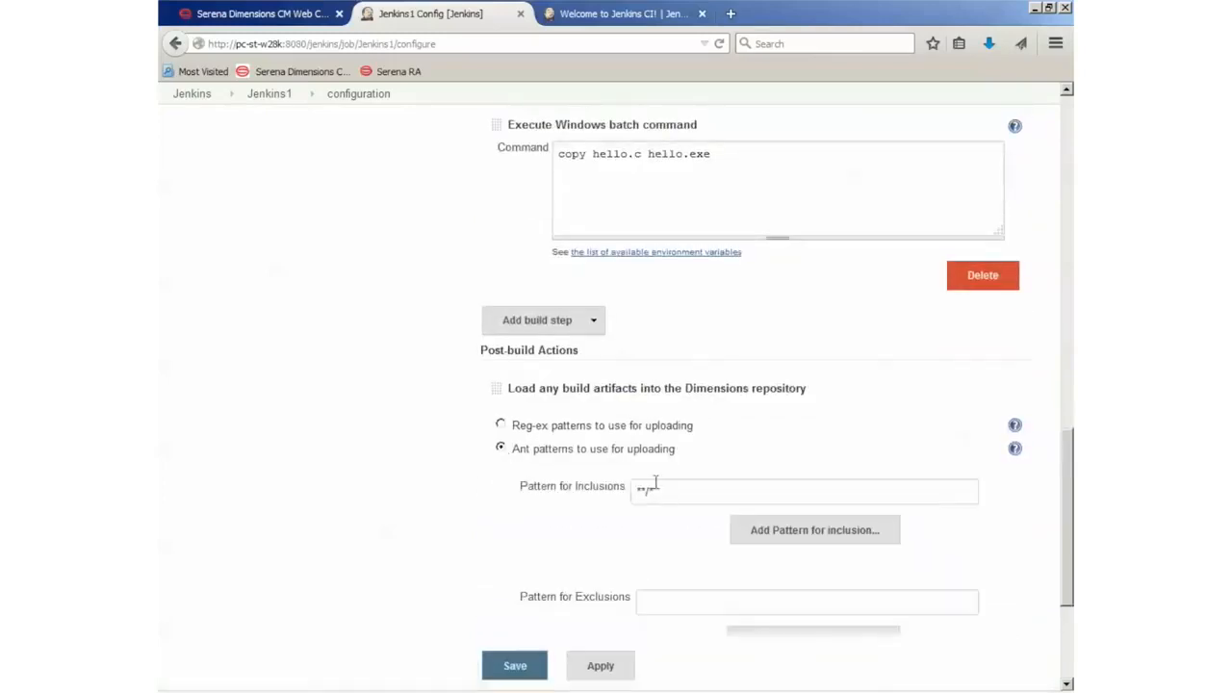
pyautogui.write('.exe')
# Step: Add the post-build action that tags successful builds in Dimensions as a baseline, and expand its advanced options
pyautogui.scroll(-5, 674, 460)
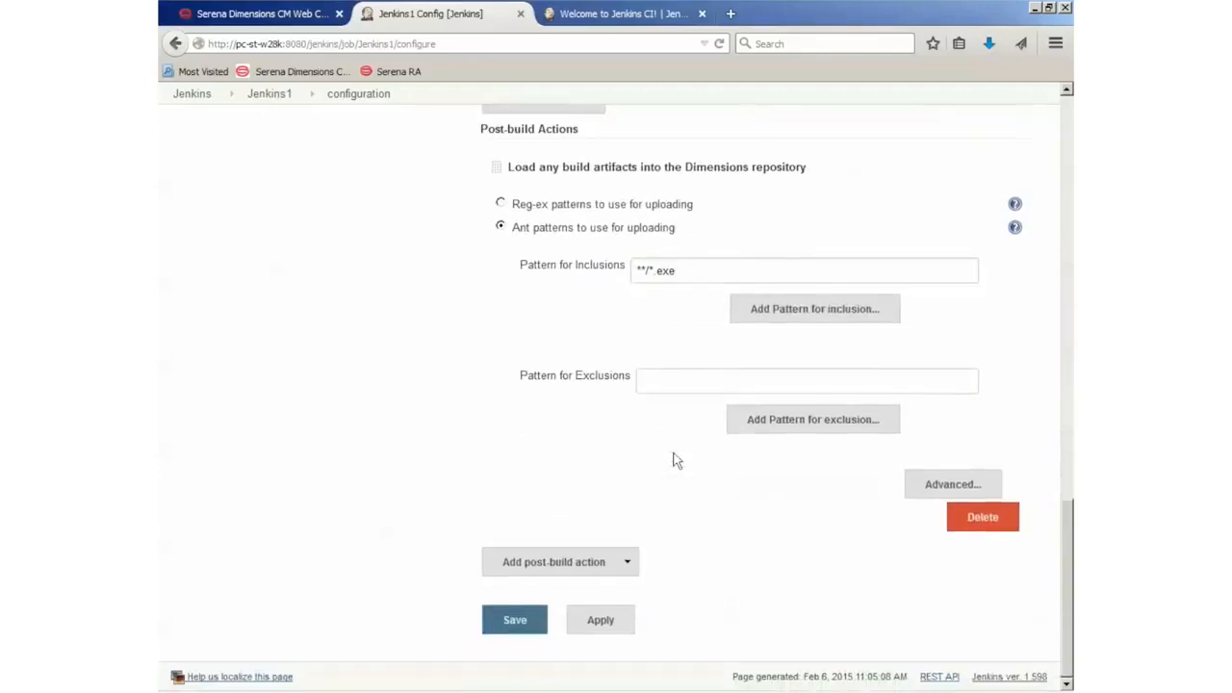
pyautogui.click(585, 569)
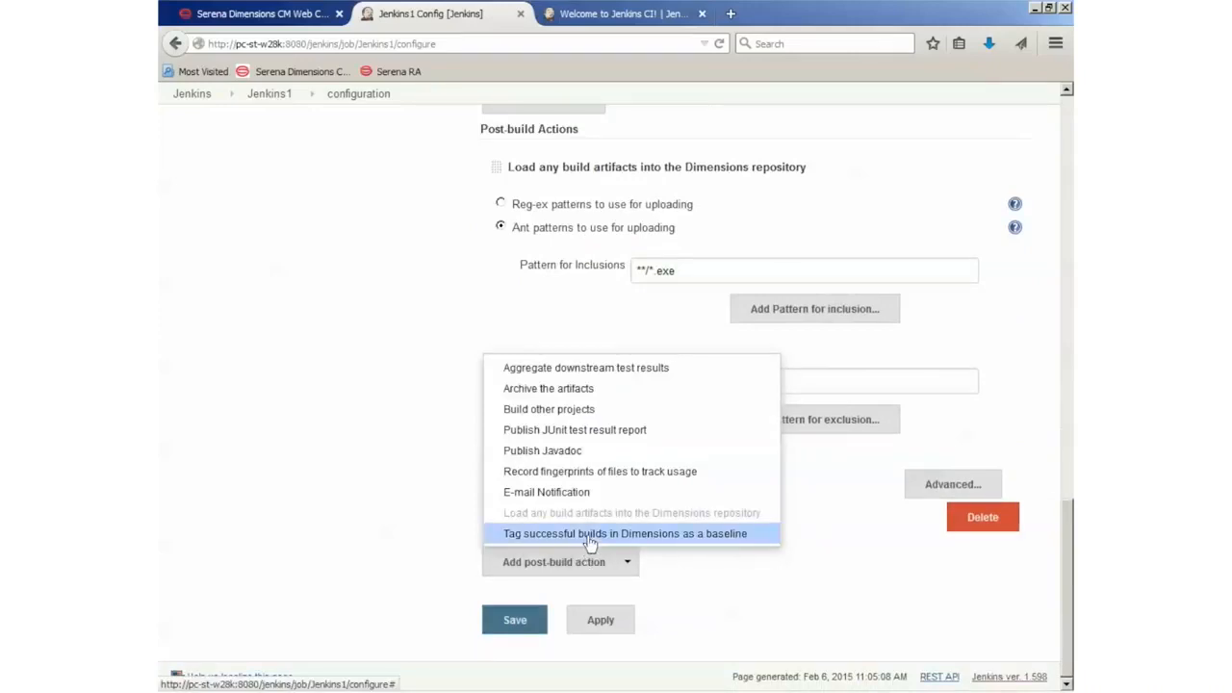
pyautogui.click(590, 539)
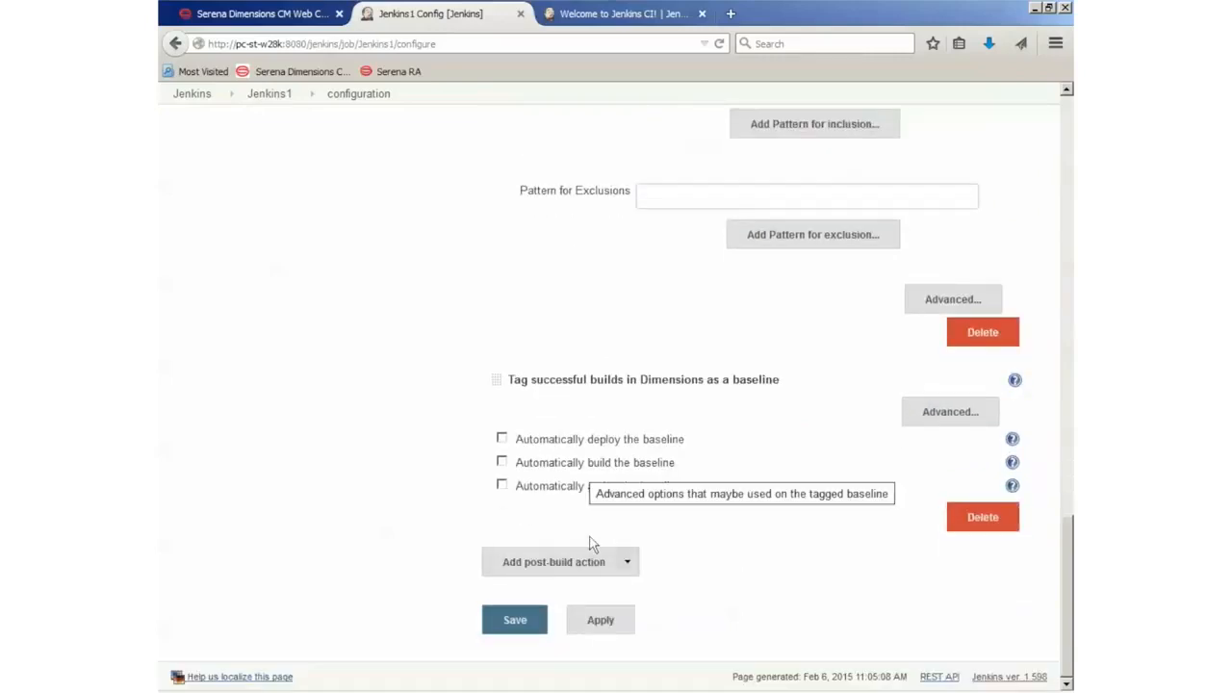
pyautogui.click(950, 420)
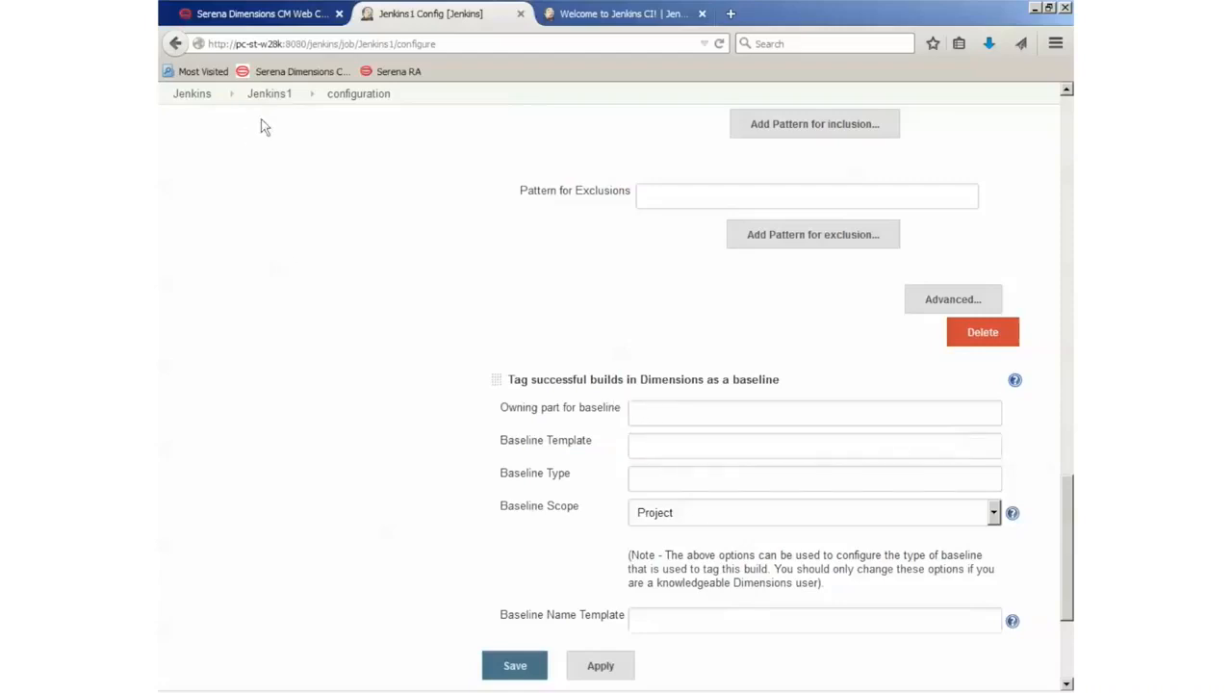
# Step: Copy the design part name QLARIUS.A from Serena Dimensions CM and set the Jenkins baseline's owning part to QLARIUS:QLARIUS.A
pyautogui.click(284, 16)
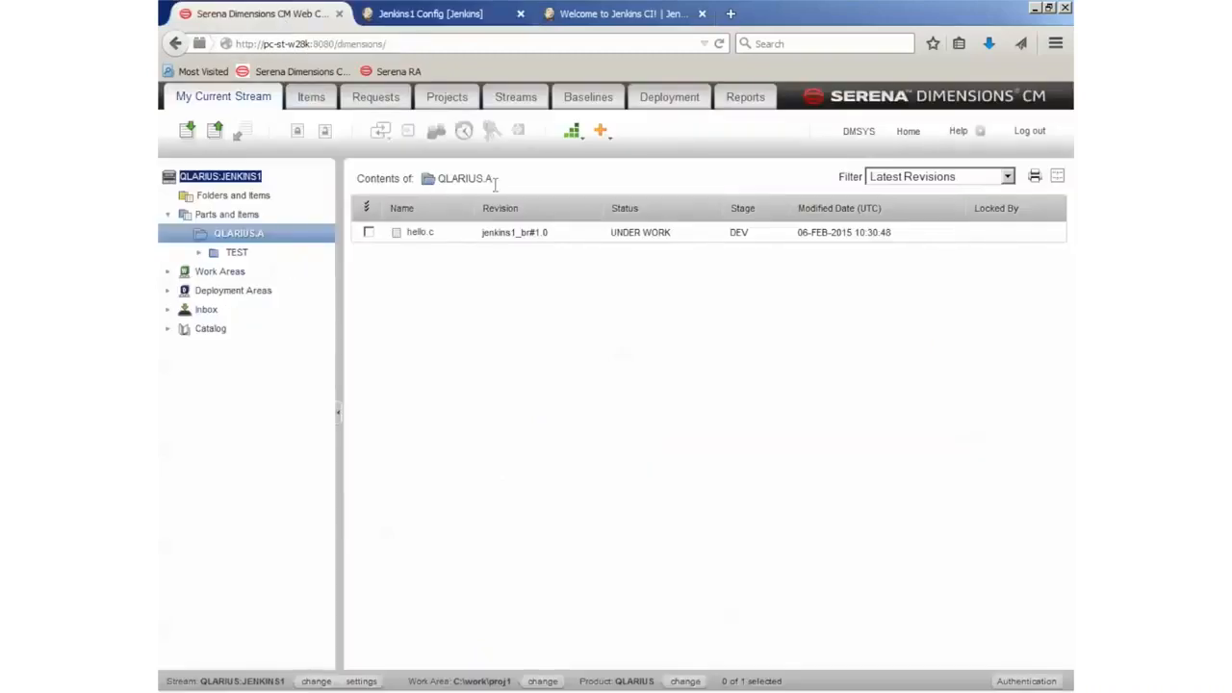
pyautogui.moveTo(494, 179); pyautogui.dragTo(438, 179)
pyautogui.hotkey('ctrl', 'c')
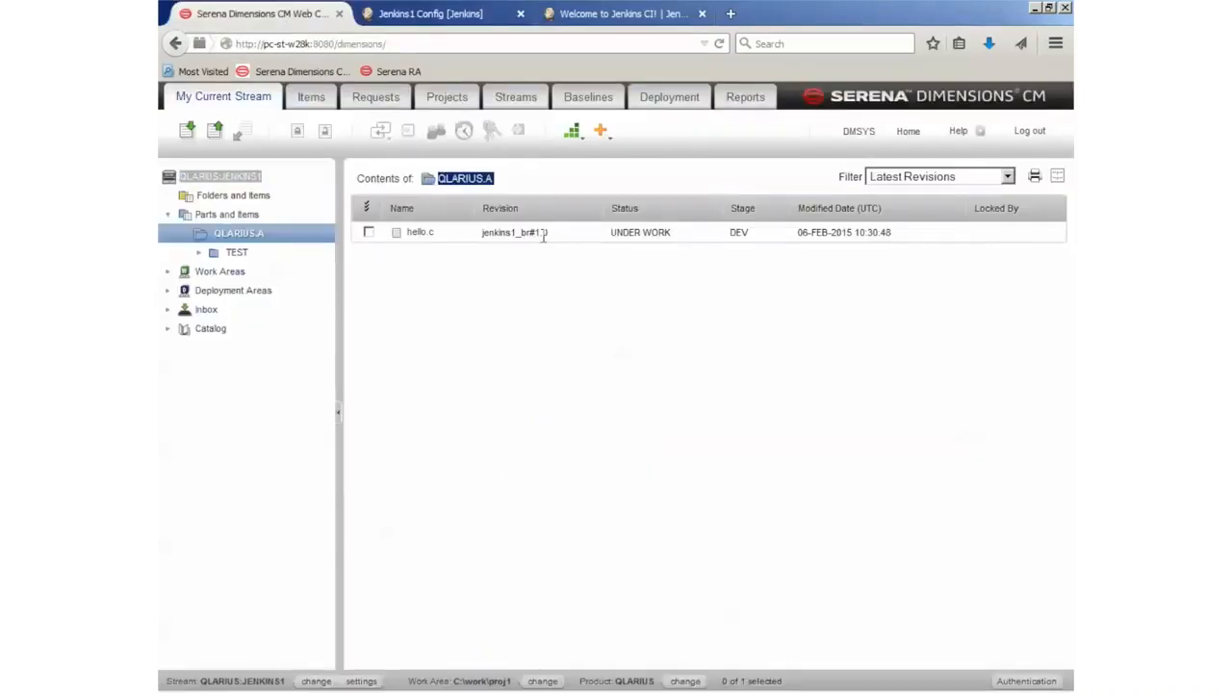
pyautogui.click(438, 14)
pyautogui.click(700, 406)
pyautogui.write('Q')
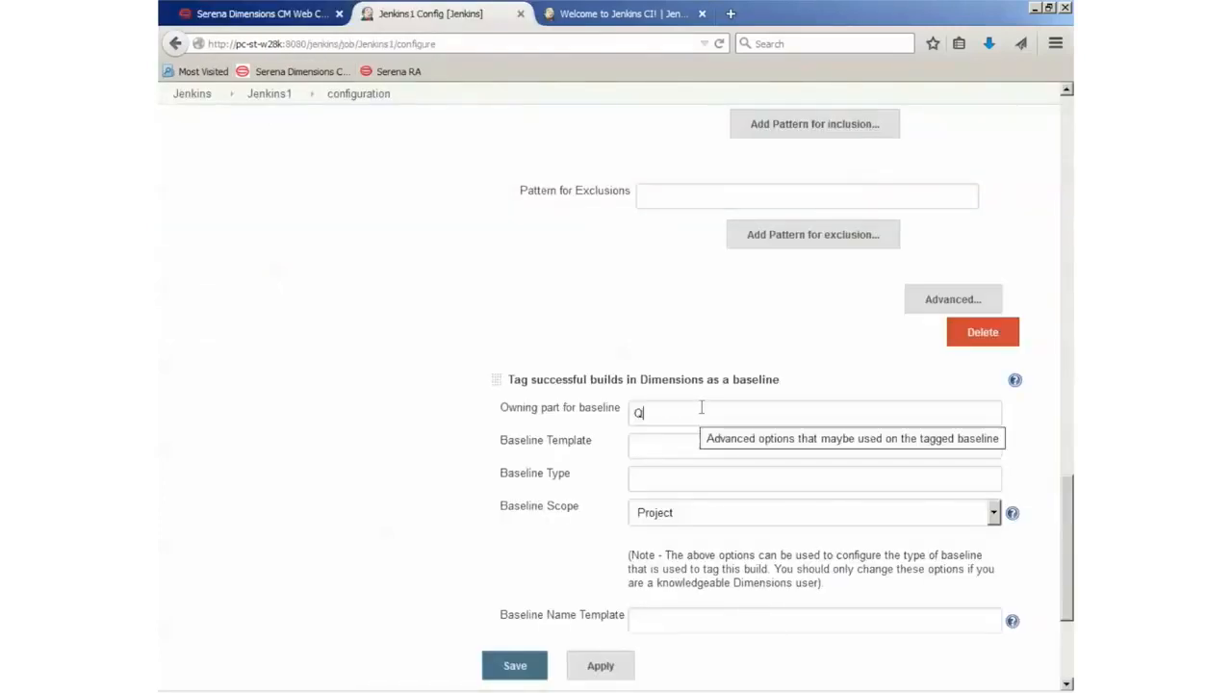
pyautogui.write('LARIUS:')
pyautogui.hotkey('ctrl', 'v')
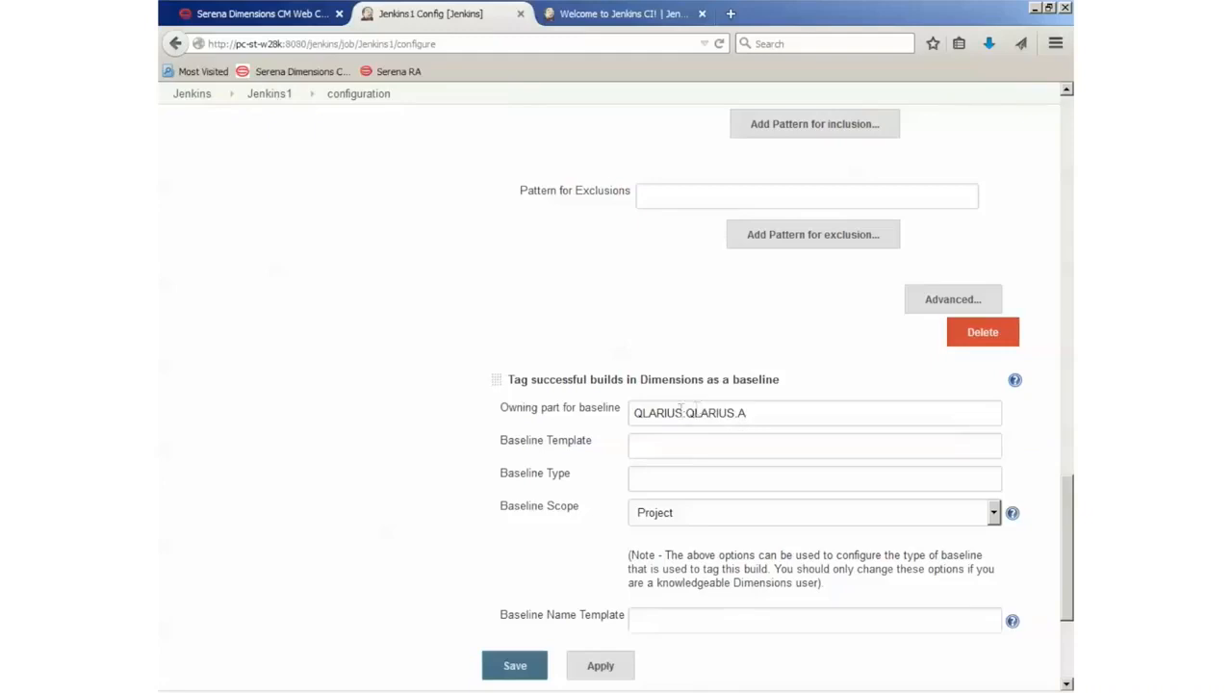
# Step: In Serena Dimensions CM, look up the type name of the existing baselines in the QLARIUS baseline catalog
pyautogui.click(274, 17)
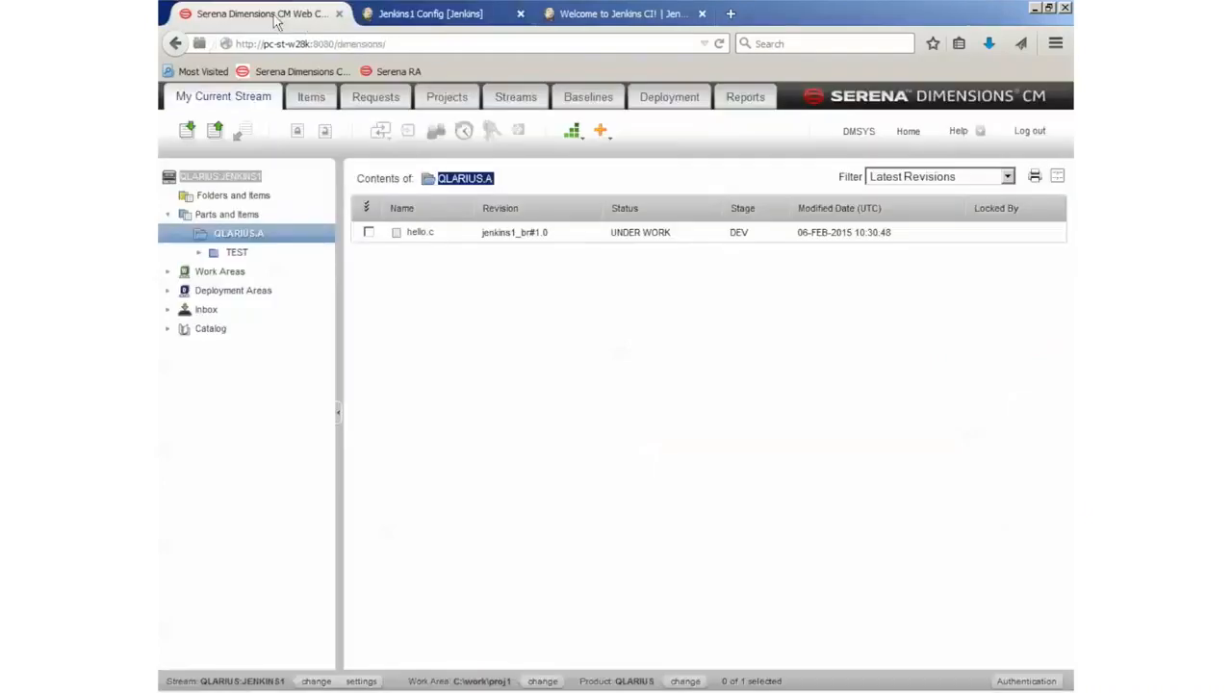
pyautogui.click(589, 97)
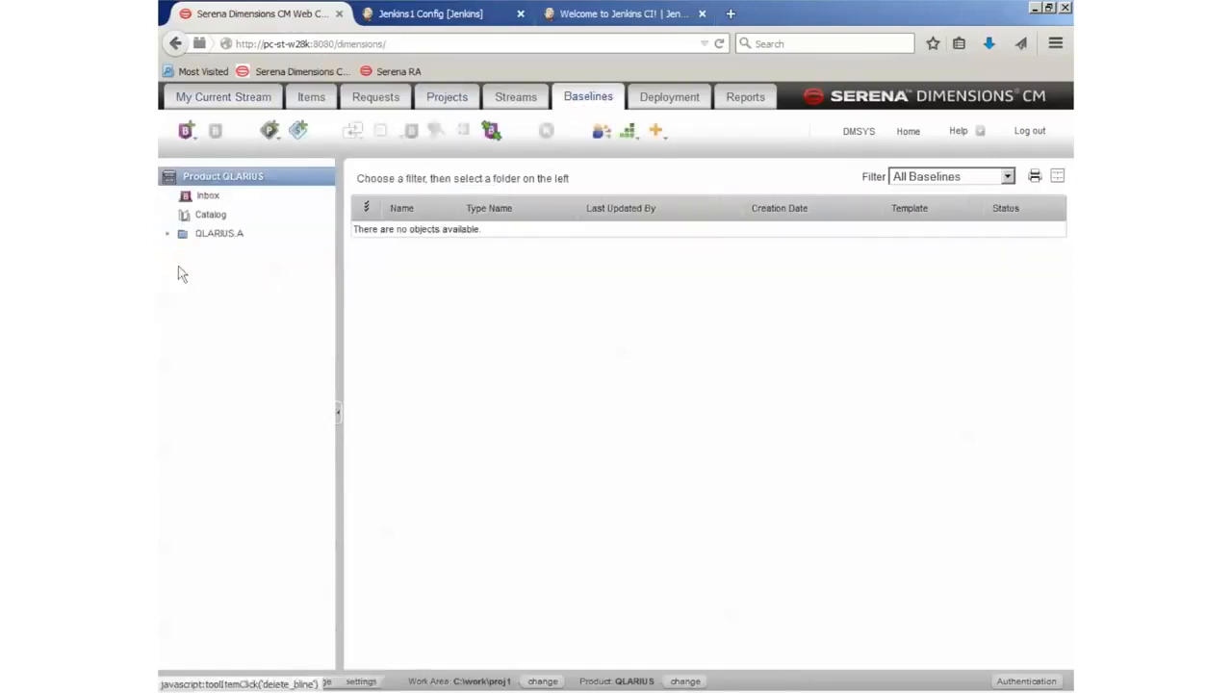
pyautogui.click(212, 217)
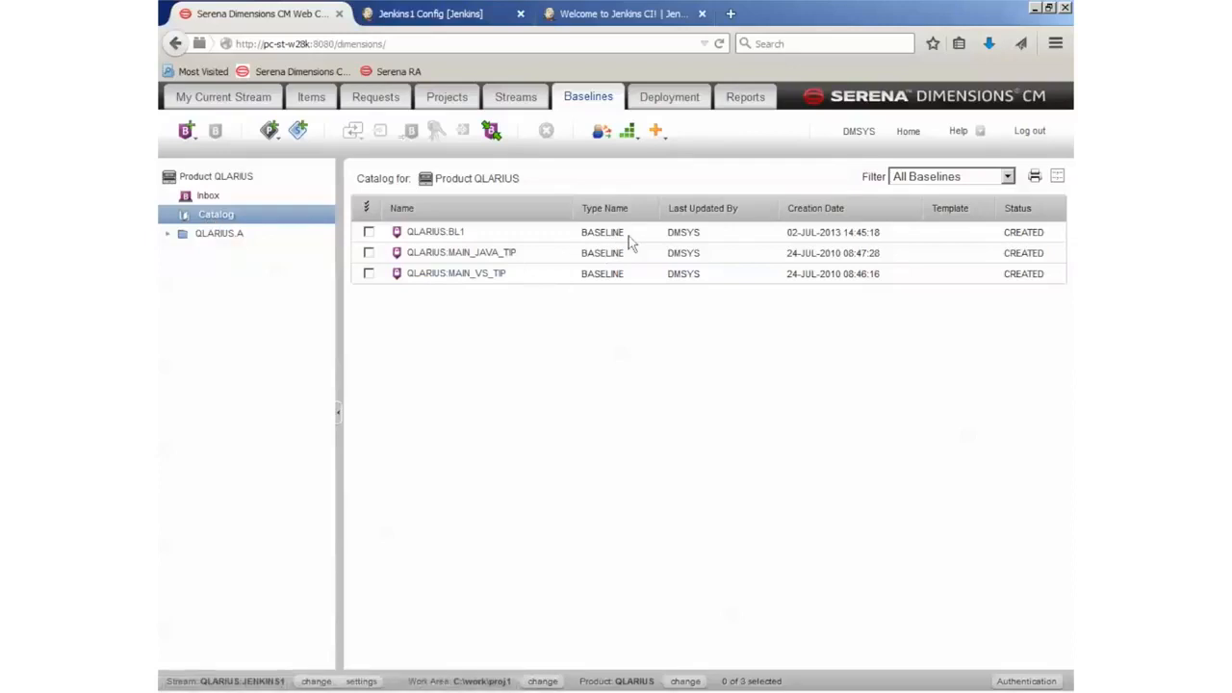
pyautogui.moveTo(629, 236); pyautogui.dragTo(582, 241)
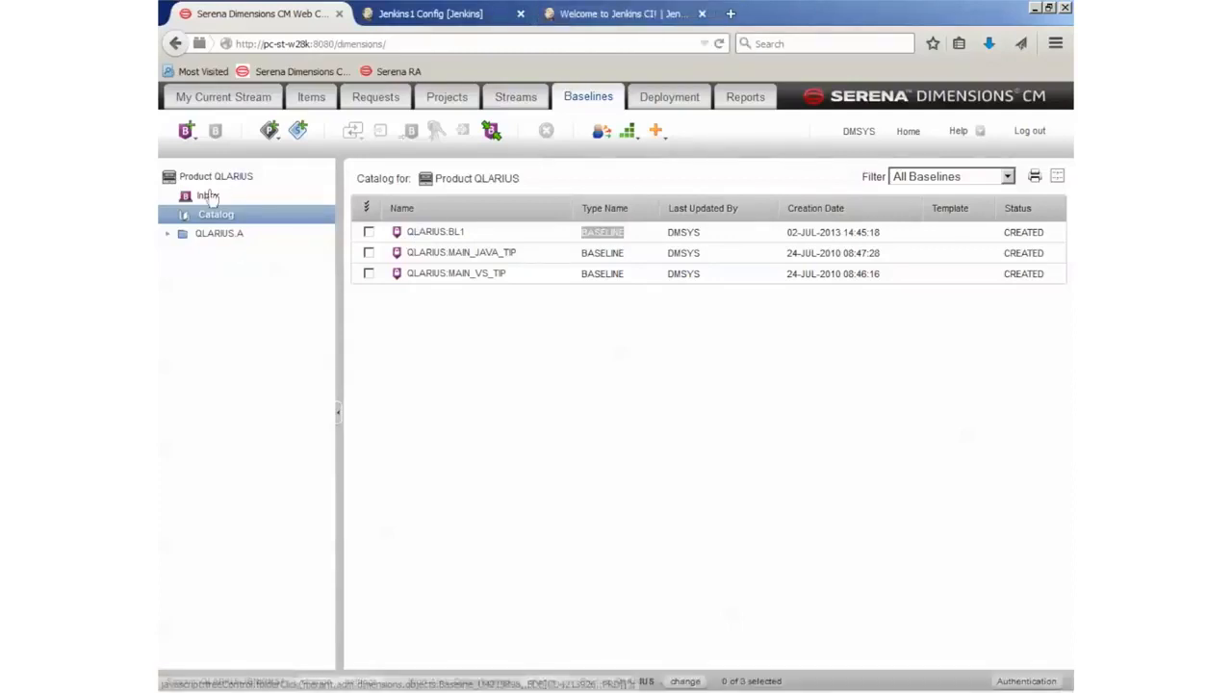
# Step: Look up the available baseline templates in a new baseline form, then cancel the form
pyautogui.click(187, 133)
pyautogui.click(213, 157)
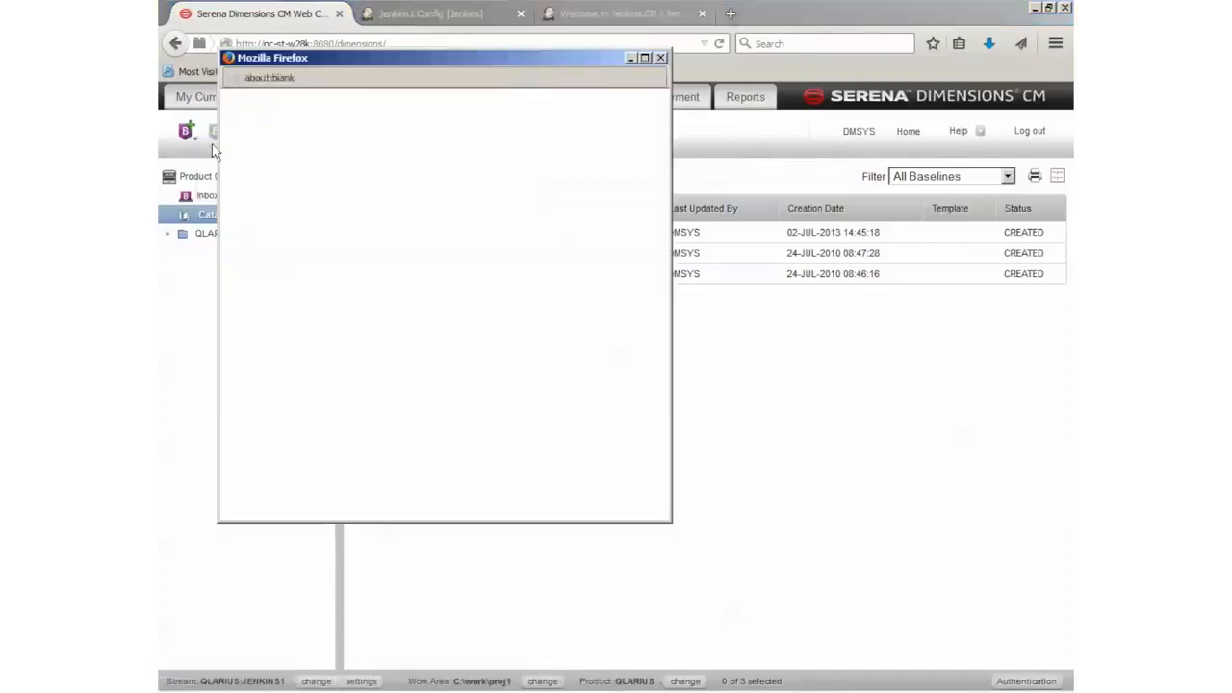
pyautogui.click(478, 338)
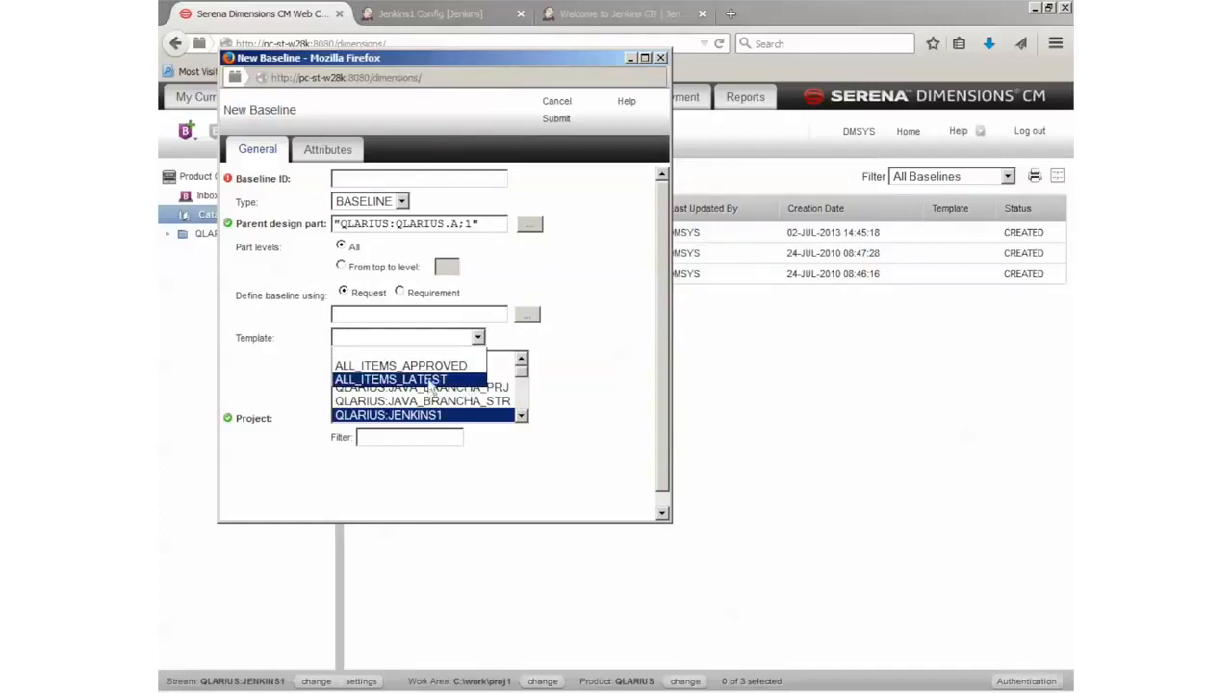
pyautogui.click(558, 104)
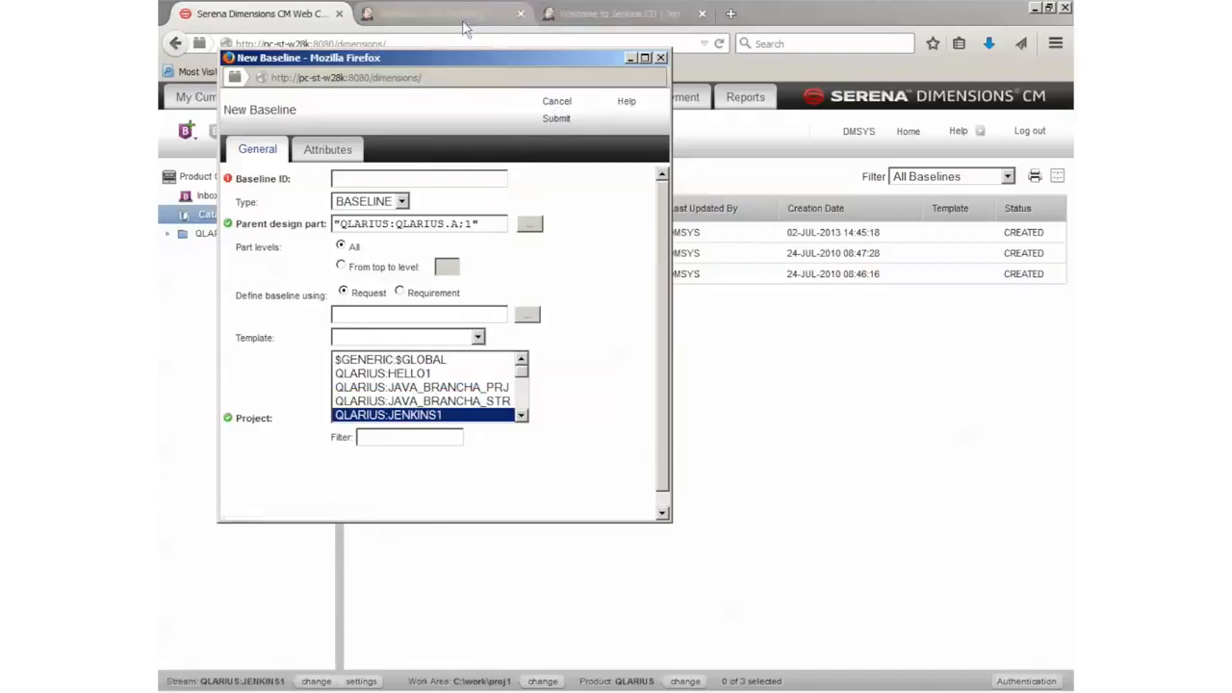
pyautogui.click(555, 108)
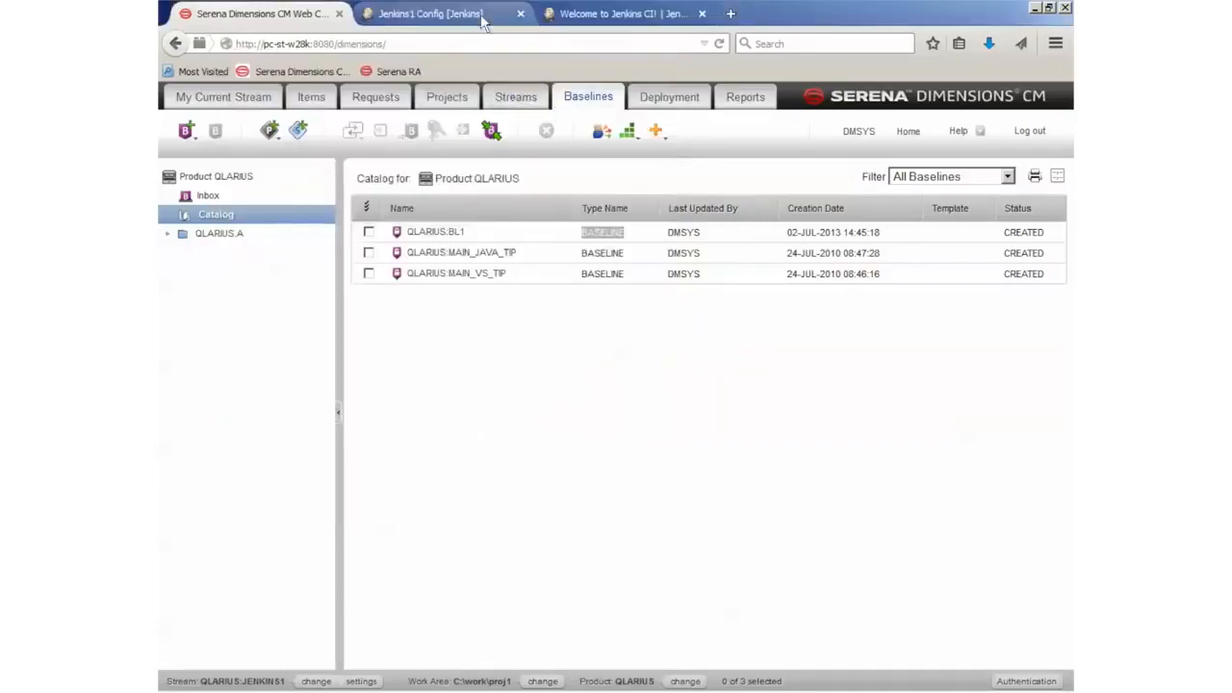
# Step: Back in the Jenkins configuration, set the baseline type to BASELINE and the template to ALL_ITEMS_LATEST, and save the project
pyautogui.click(448, 14)
pyautogui.click(659, 481)
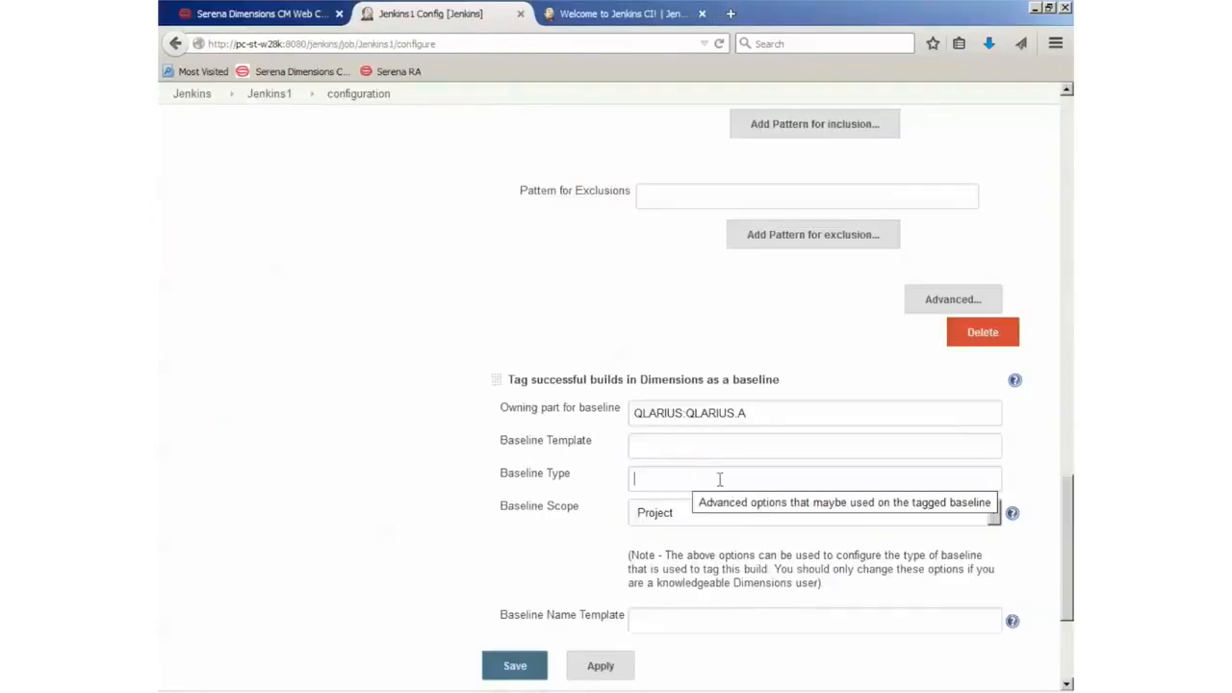
pyautogui.write('BASELINE')
pyautogui.click(677, 447)
pyautogui.write('ALL')
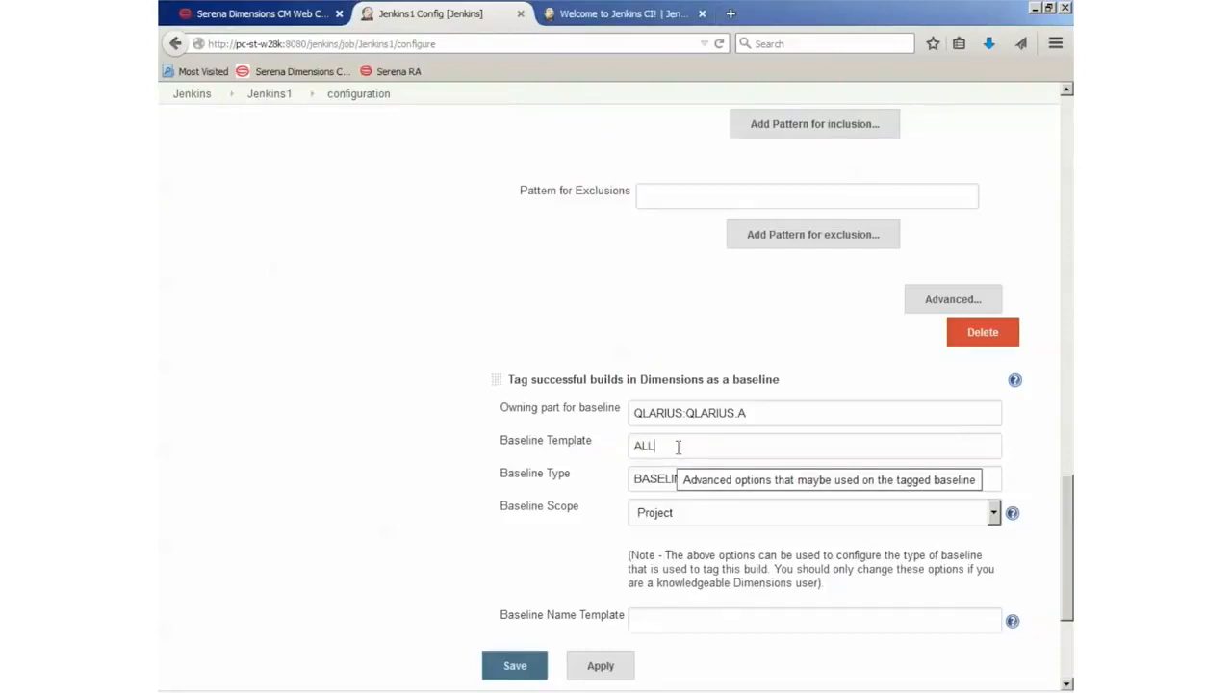
pyautogui.write('_ITEMS_LATEST')
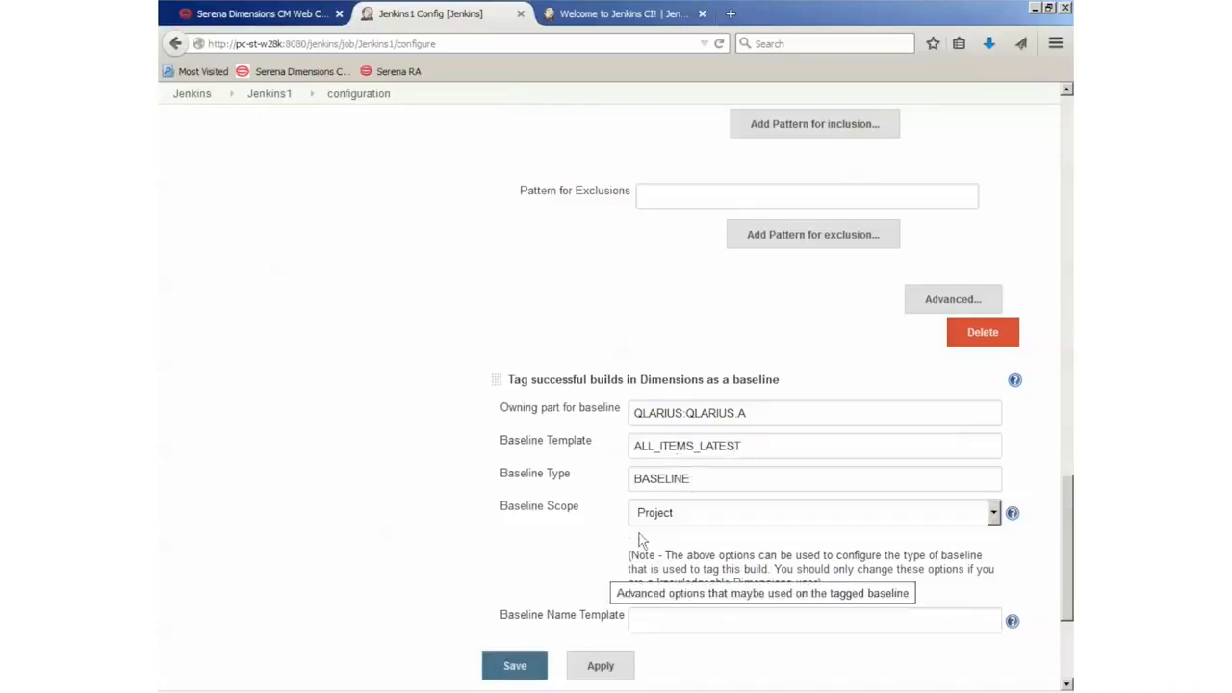
pyautogui.click(507, 671)
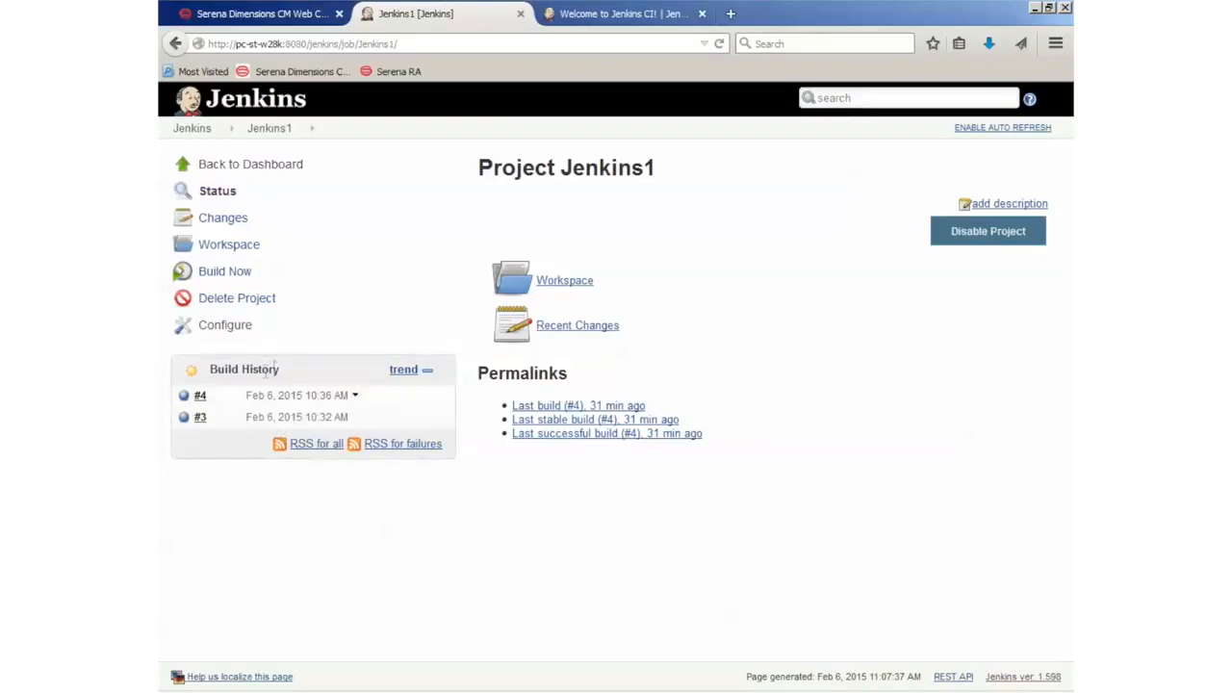
# Step: Run a new build of the Jenkins1 project and open that build's console output
pyautogui.click(231, 274)
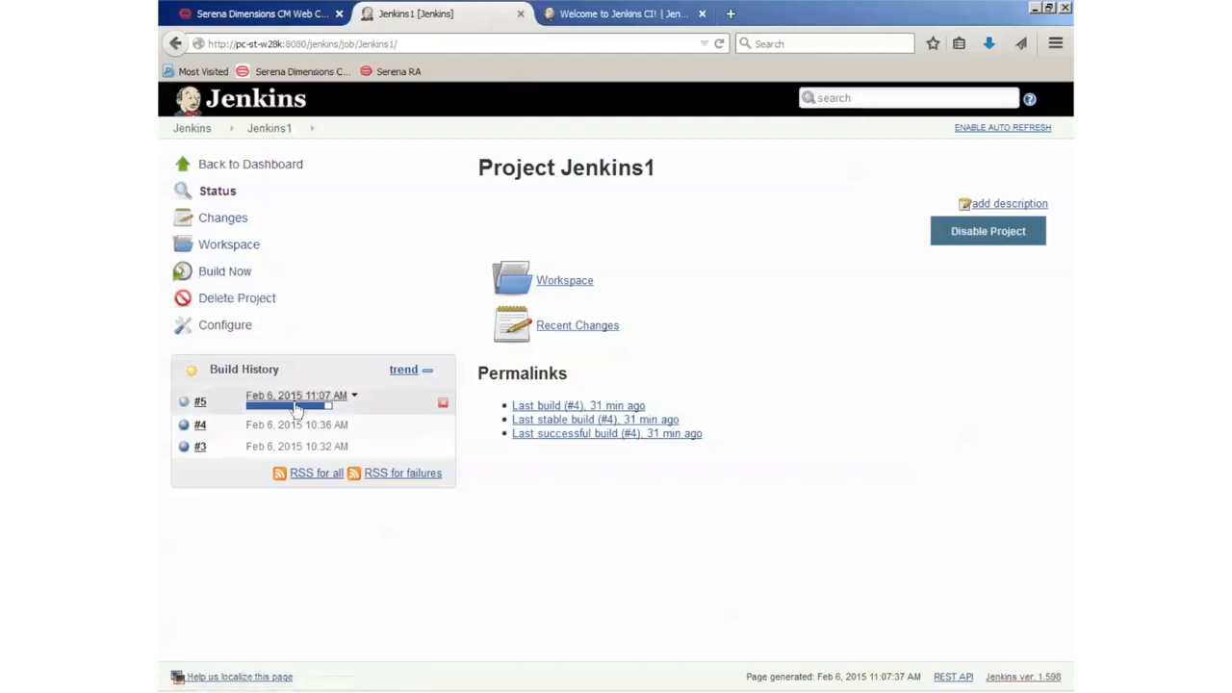
pyautogui.click(354, 396)
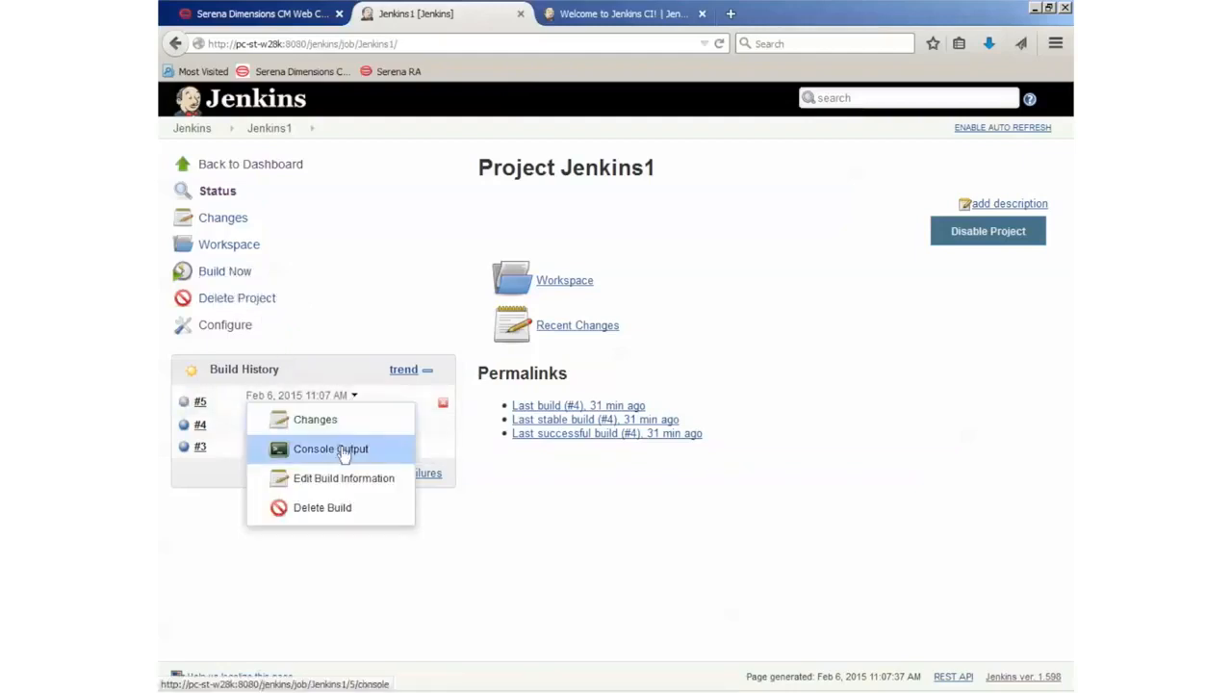
pyautogui.click(306, 450)
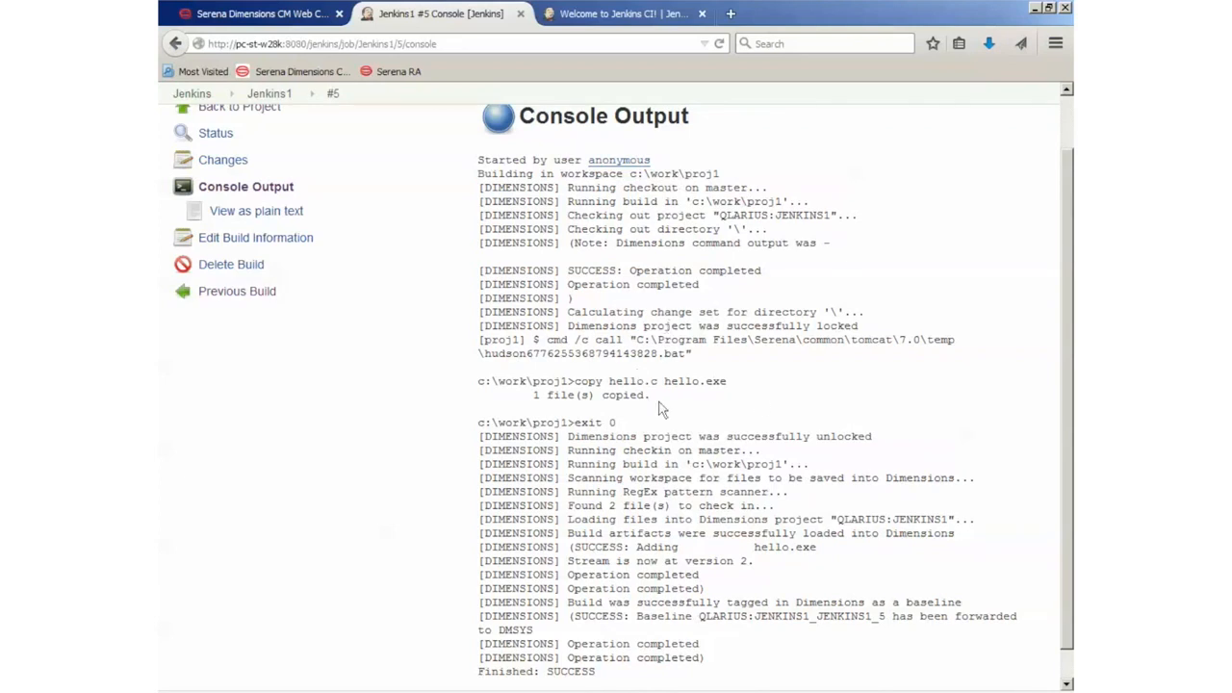
# Step: Examine the console log for the checked-out Dimensions project and the name of the tagged baseline
pyautogui.scroll(-1, 738, 405)
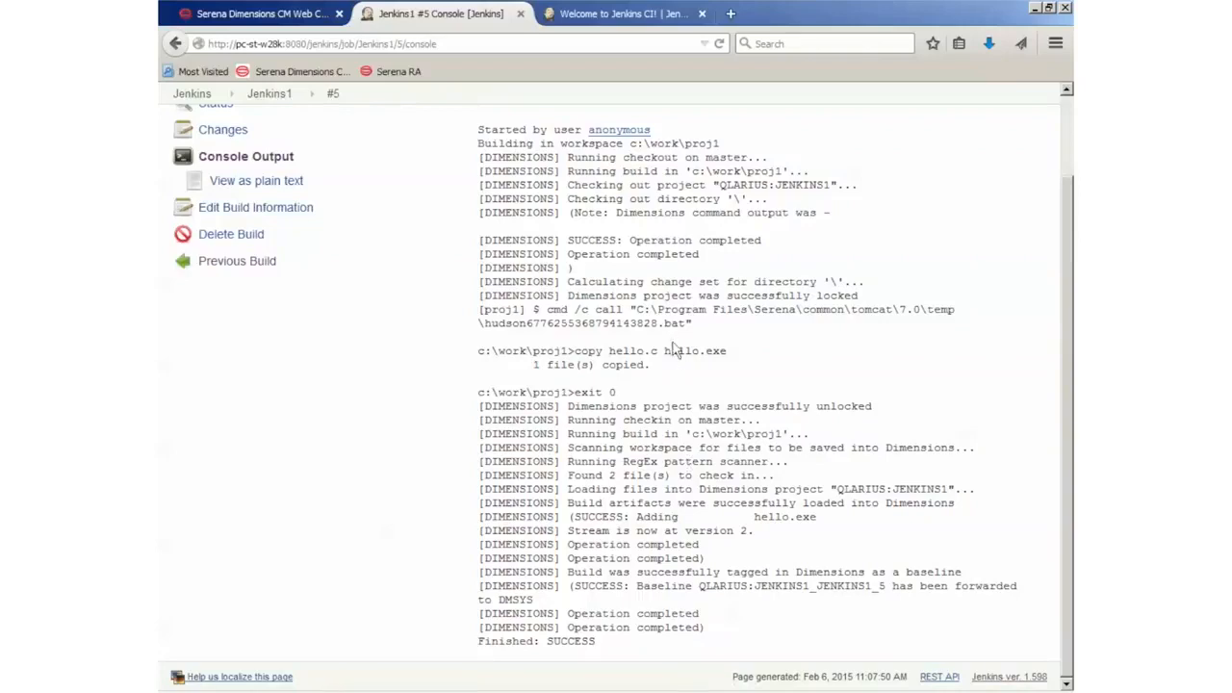
pyautogui.moveTo(715, 183); pyautogui.dragTo(840, 182)
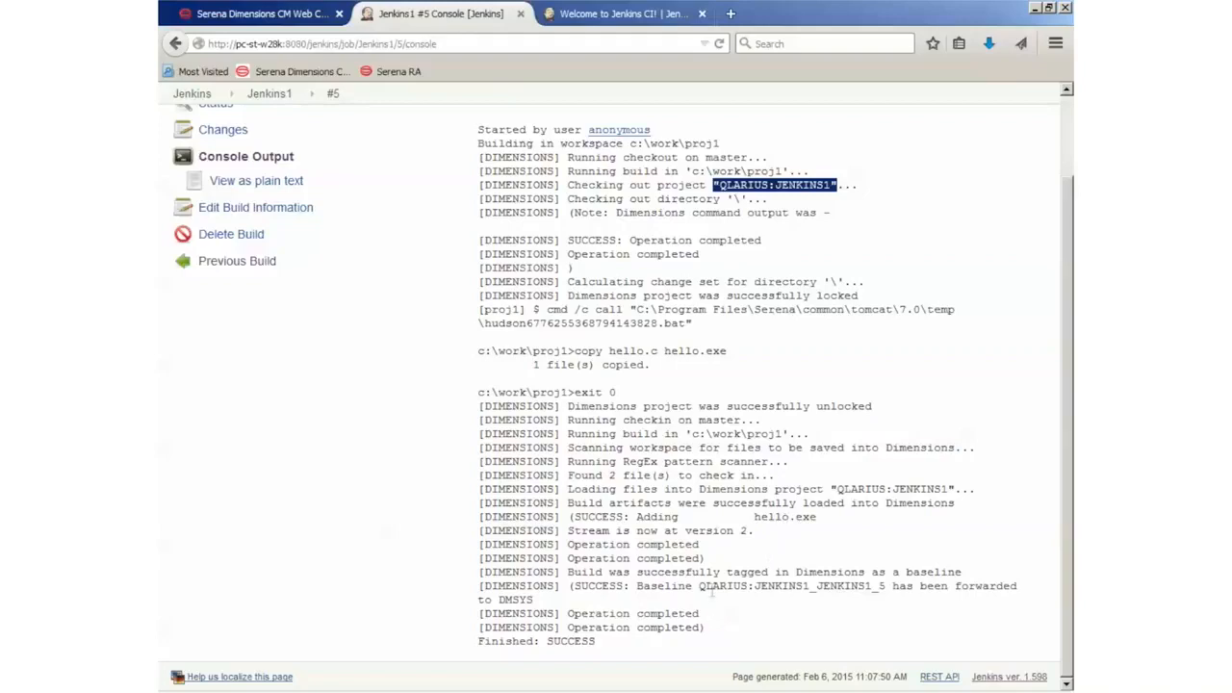
pyautogui.moveTo(701, 587); pyautogui.dragTo(887, 586)
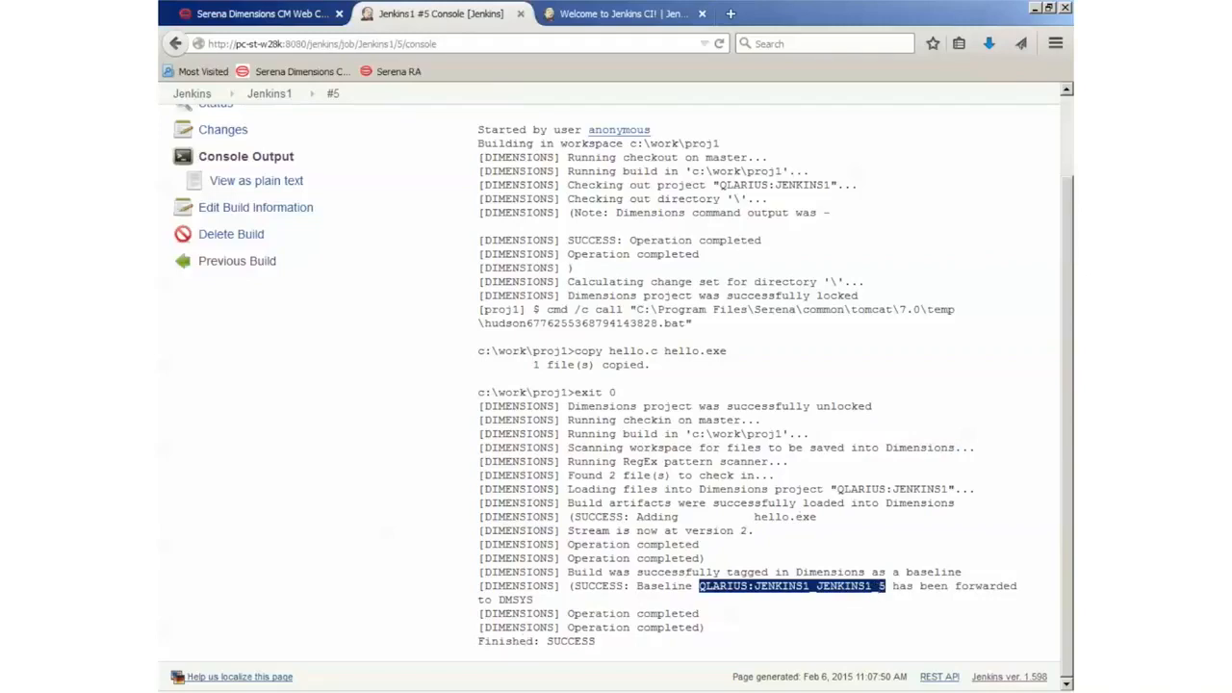
# Step: Switch to Serena Dimensions CM and view the current stream's contents and the baselines in its catalog
pyautogui.click(235, 21)
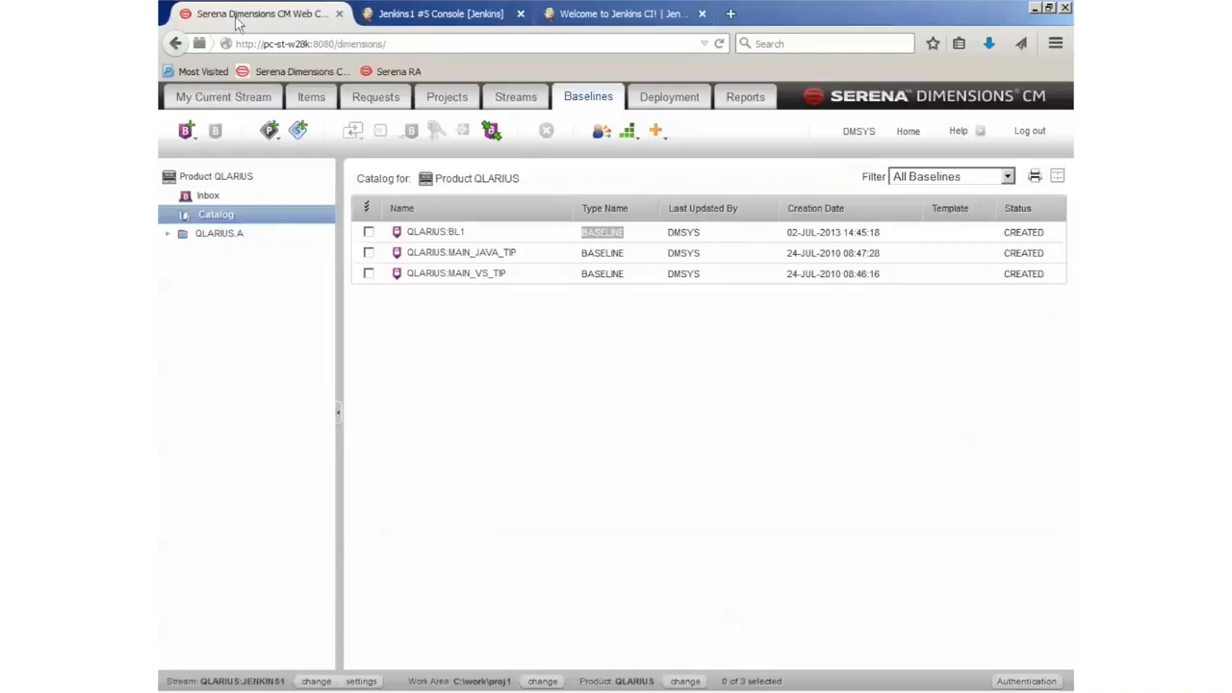
pyautogui.click(244, 102)
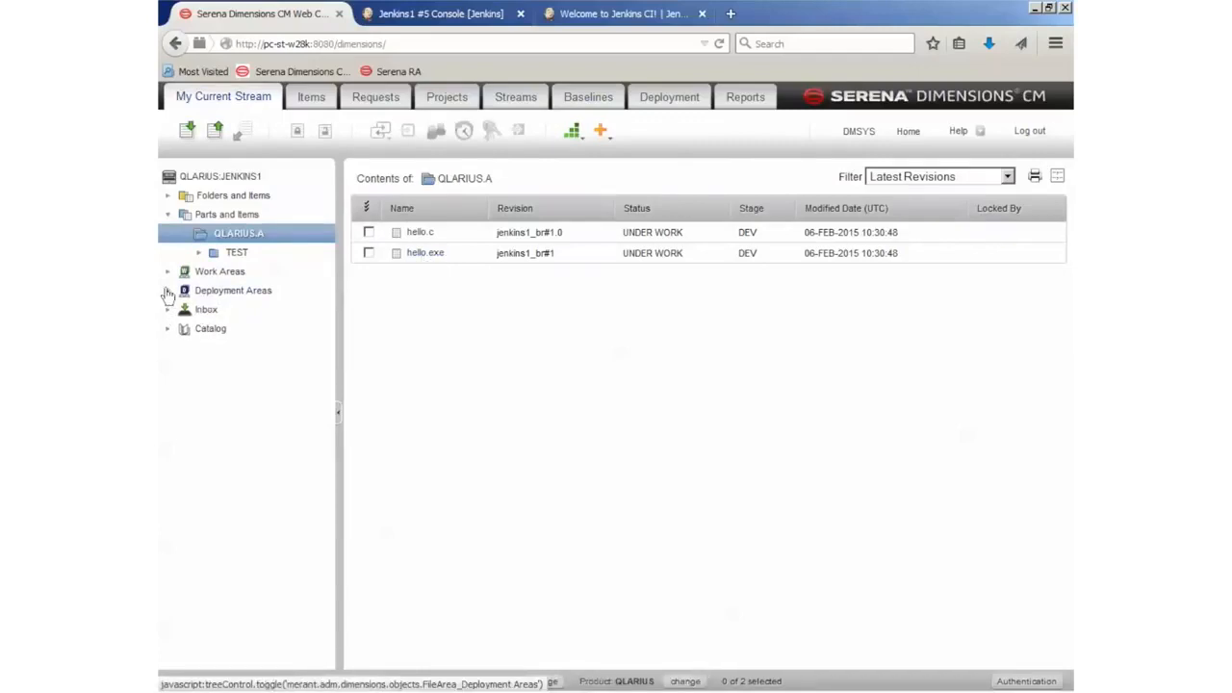
pyautogui.click(173, 330)
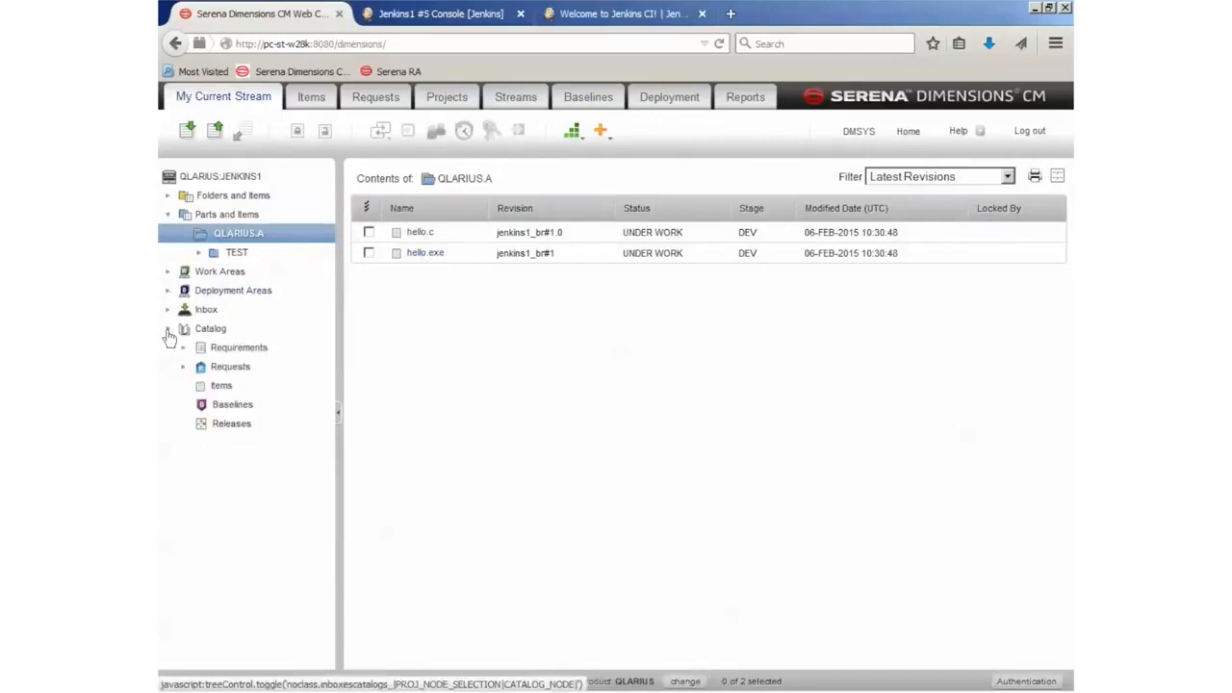
pyautogui.click(234, 405)
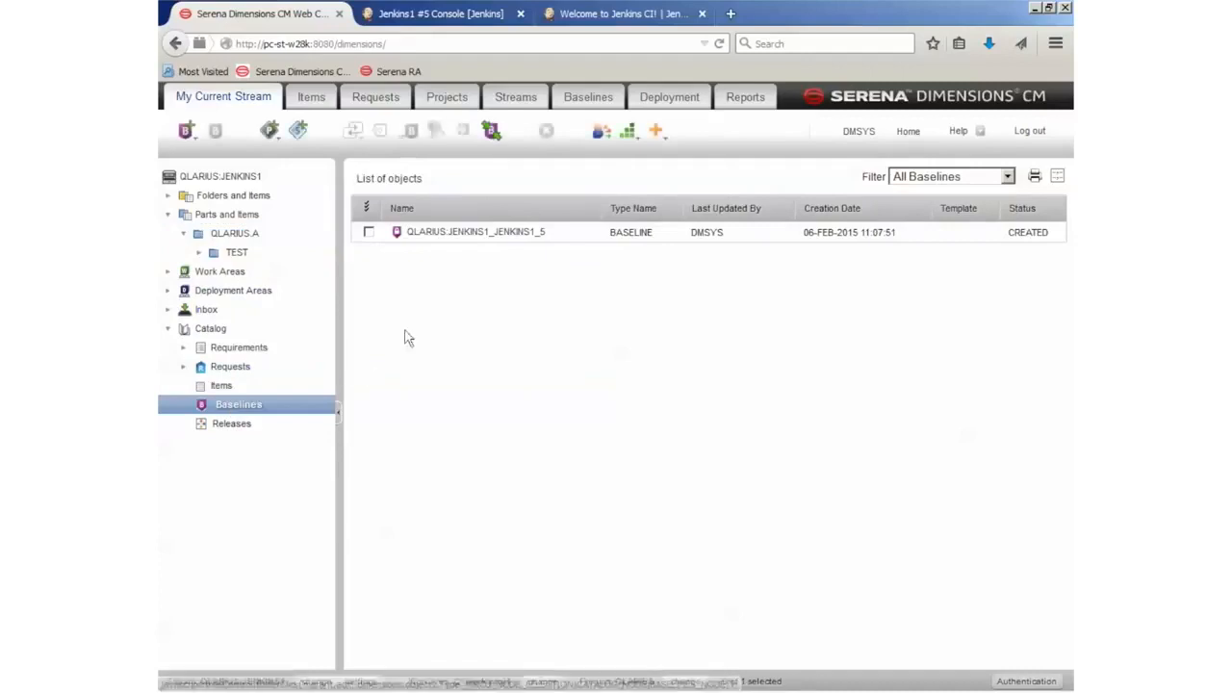
# Step: Open the baseline tagged by the Jenkins build, inspect the items it contains, and close it without saving
pyautogui.click(518, 239)
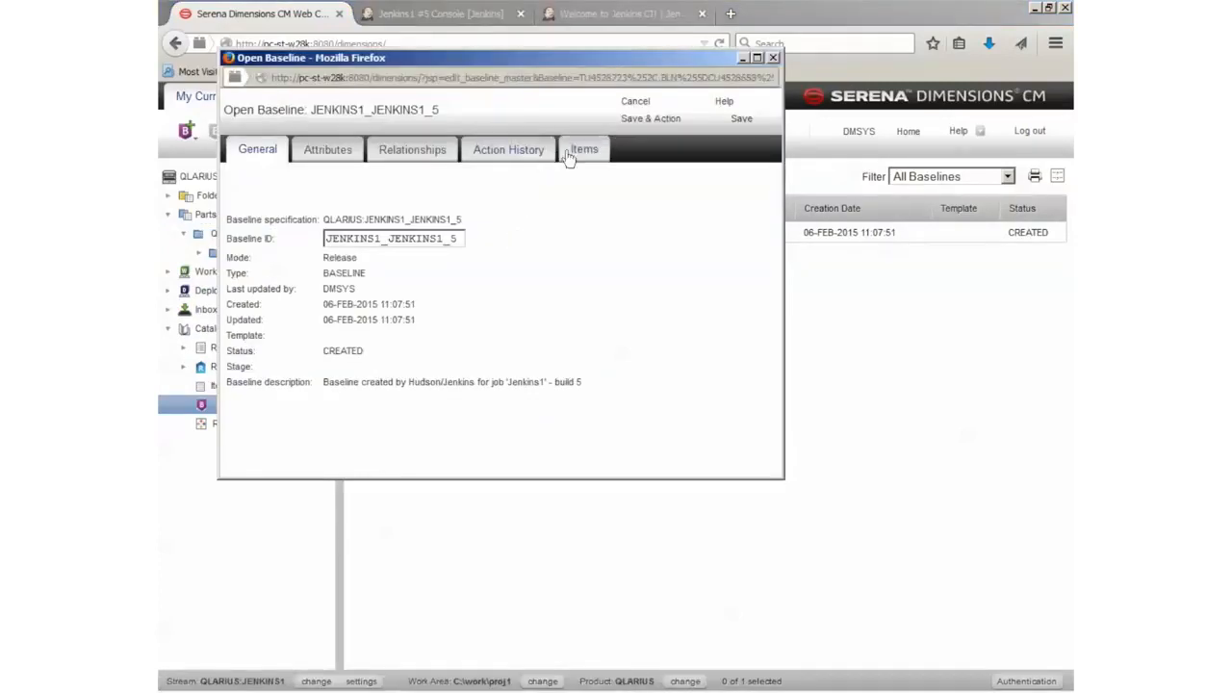
pyautogui.click(573, 154)
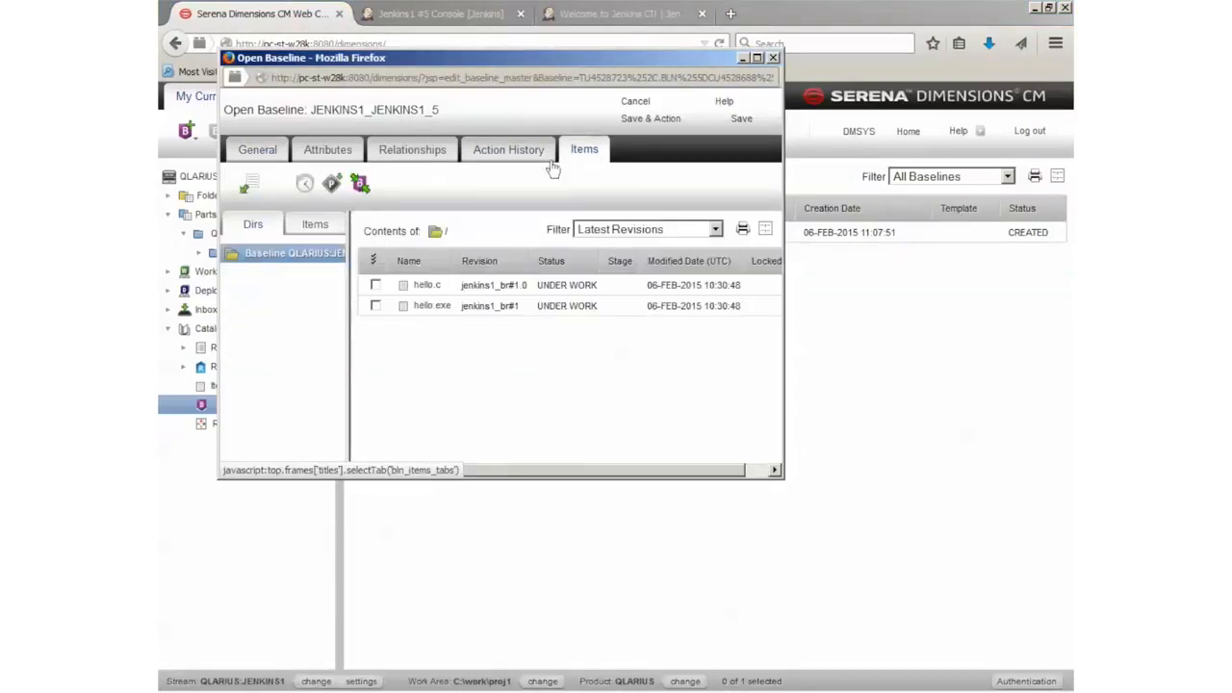
pyautogui.click(636, 101)
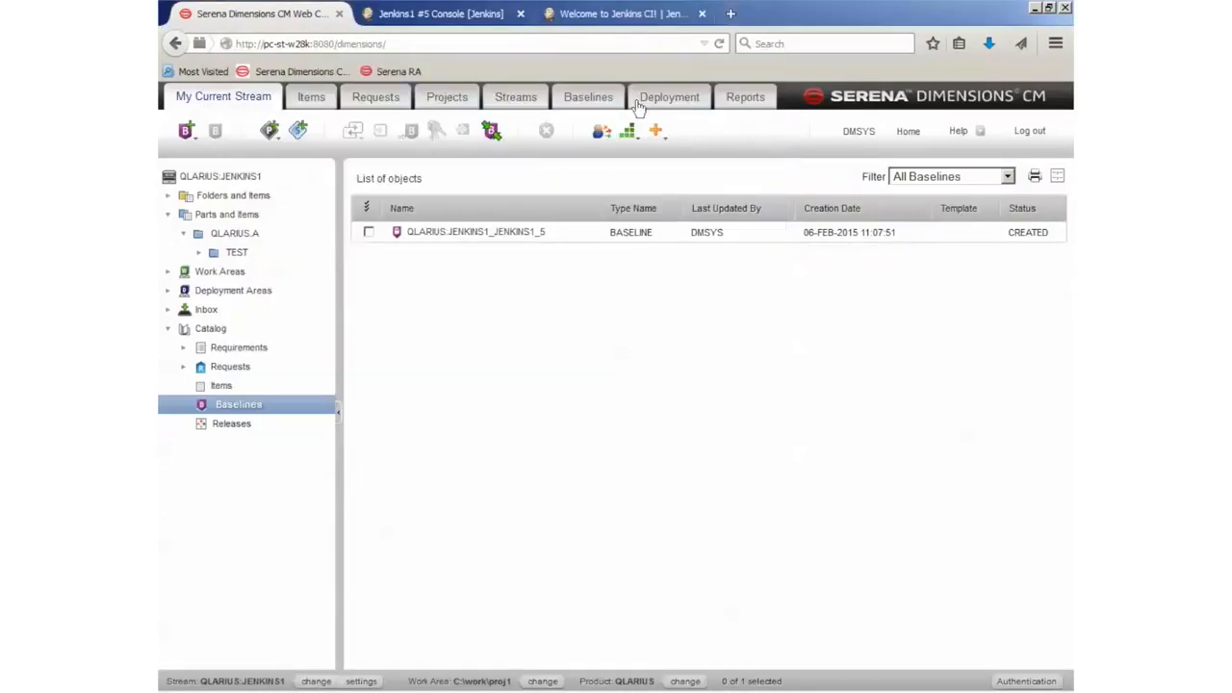